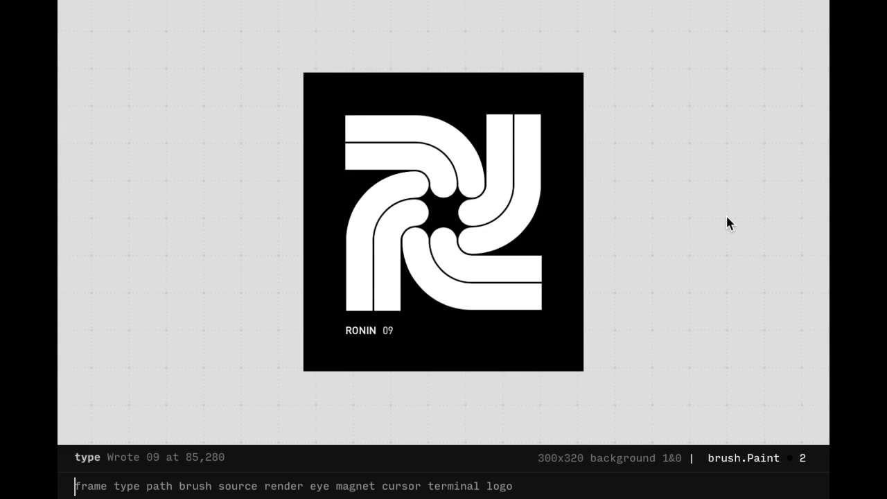
type("frame.")
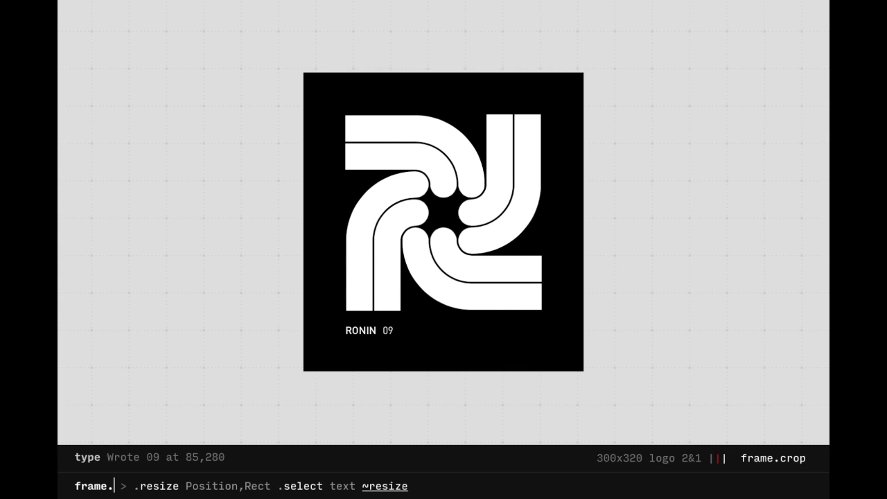
left_click_drag(322, 92, 491, 250)
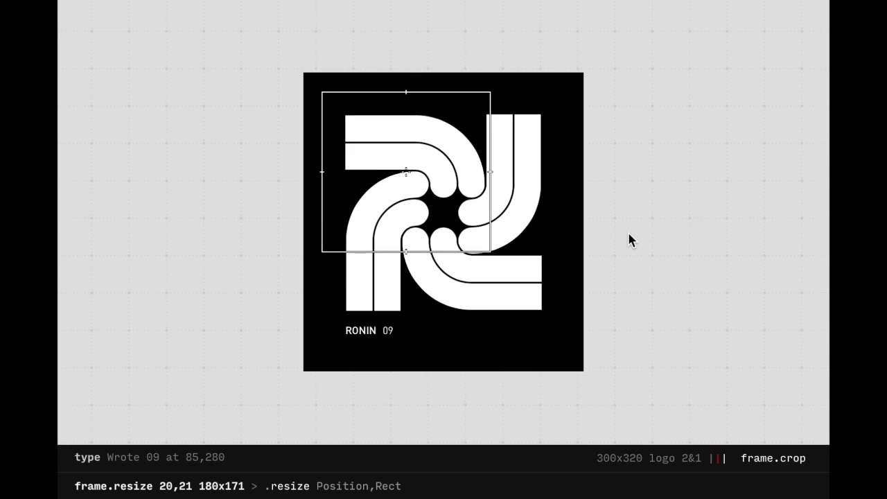
key("Escape")
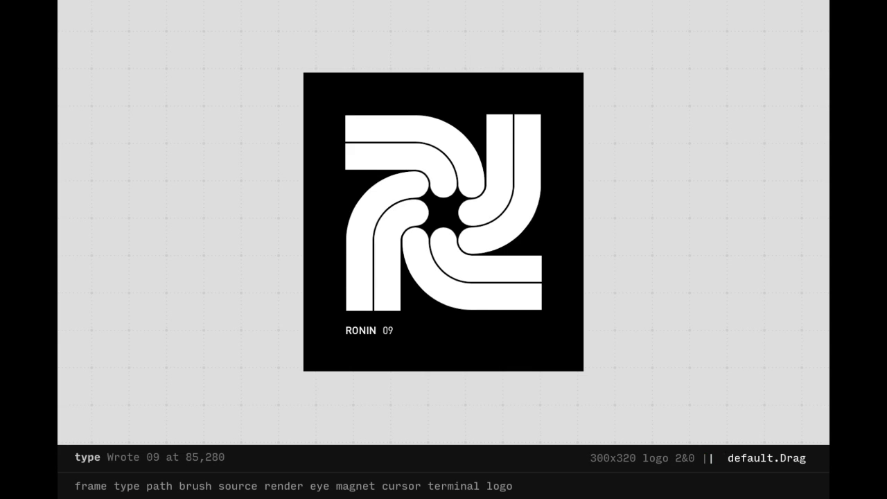
Start a type.write command and place its placeholder text beside the RONIN 09 caption, at about 110,275
type("type")
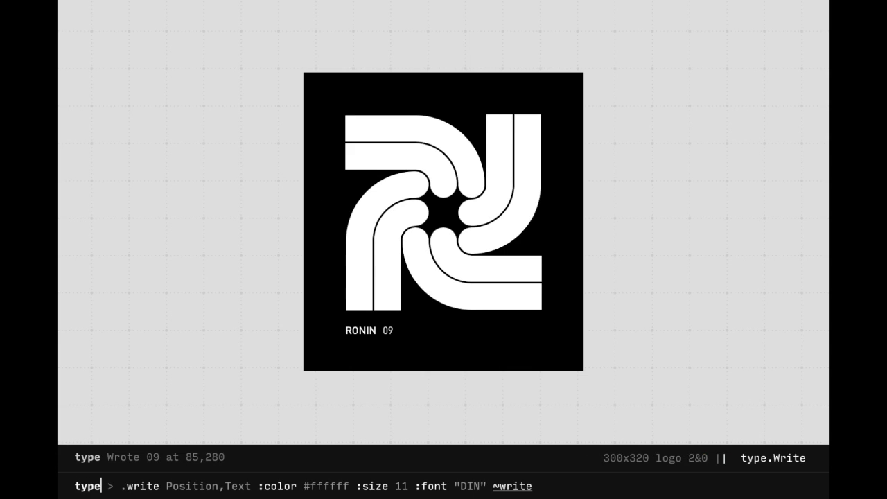
left_click(363, 98)
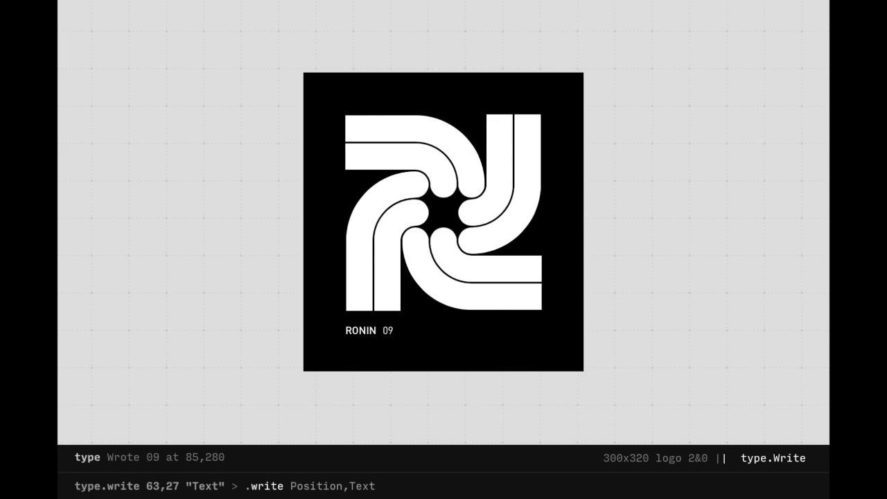
left_click(347, 106)
left_click(406, 329)
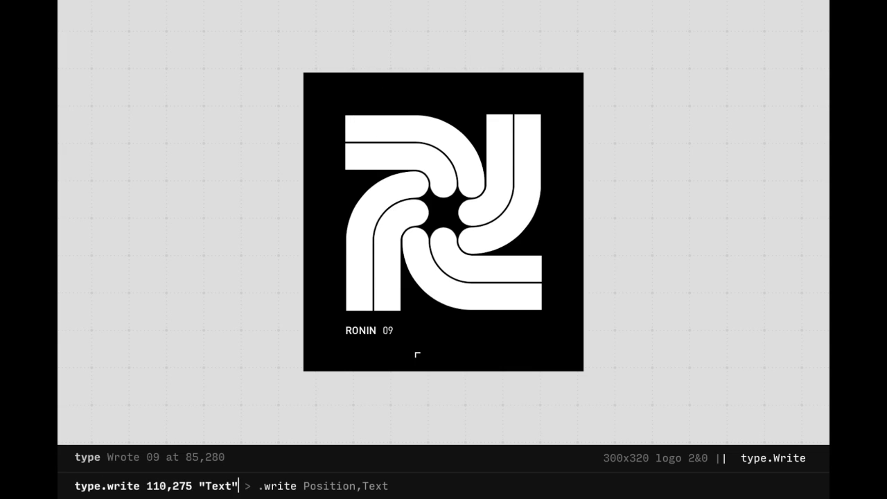
Set the position of the text in the type.write command to 150,280
key("Left")
key("Left")
key("Left")
key("Left")
key("Left")
key("Left")
key("Left")
key("Left")
key("Left")
key("Left")
key("Left")
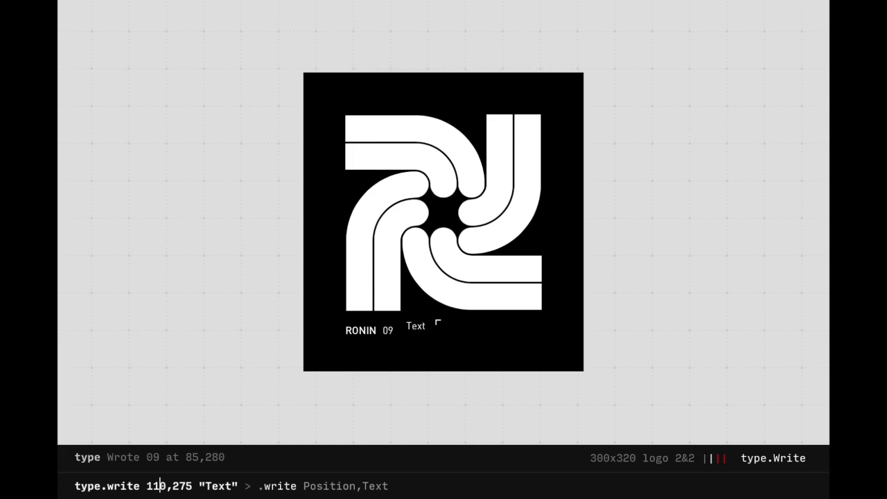
key("BackSpace")
type("0")
key("Right")
key("Right")
key("Right")
key("Right")
key("Left")
key("shift+Right")
key("shift+Right")
type("90")
key("Left")
key("BackSpace")
type("8")
key("Left")
key("Left")
key("Left")
key("Delete")
type("5")
Enter HELLO WORLD as the content of the text placed at 150,280
key("Tab")
type("HELLO WO")
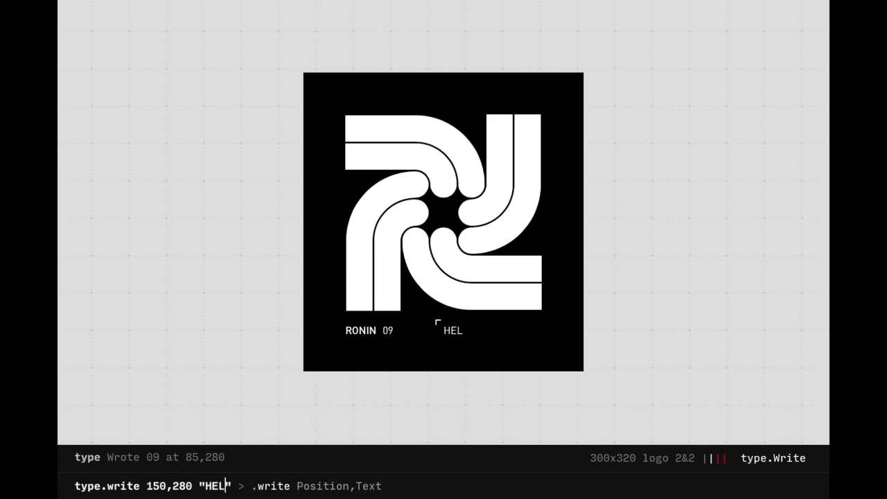
type("RLD")
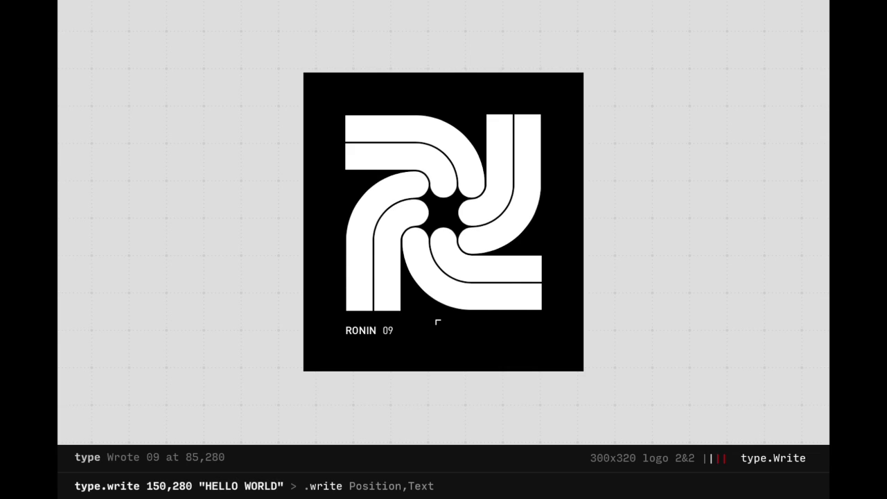
key("Return")
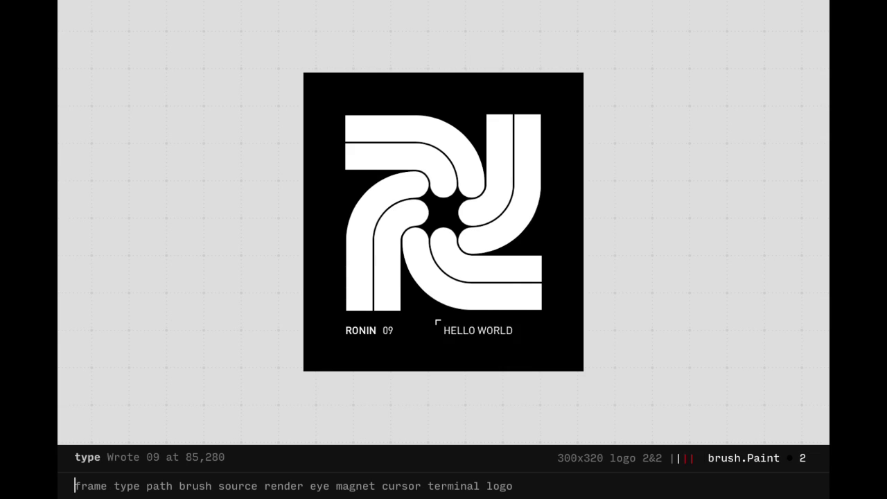
Set the type color to #ff0000 and write the HELLO WORLD caption in red
type("type:color ")
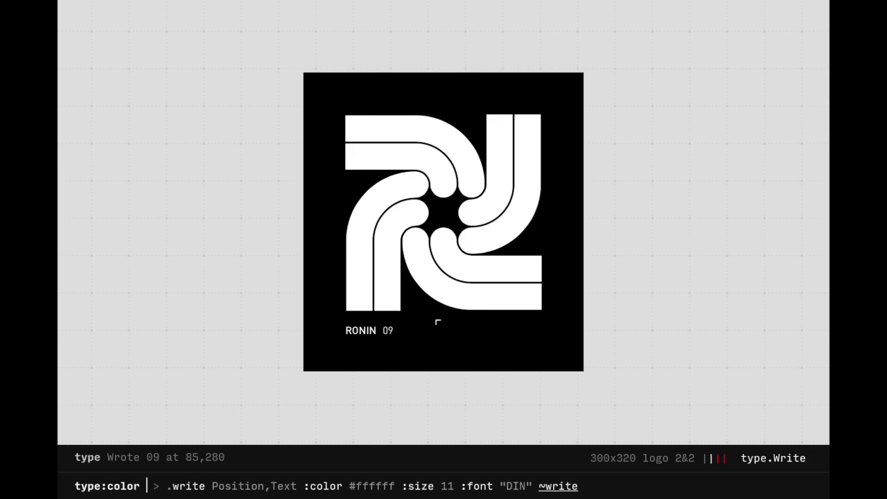
type("#ff0000")
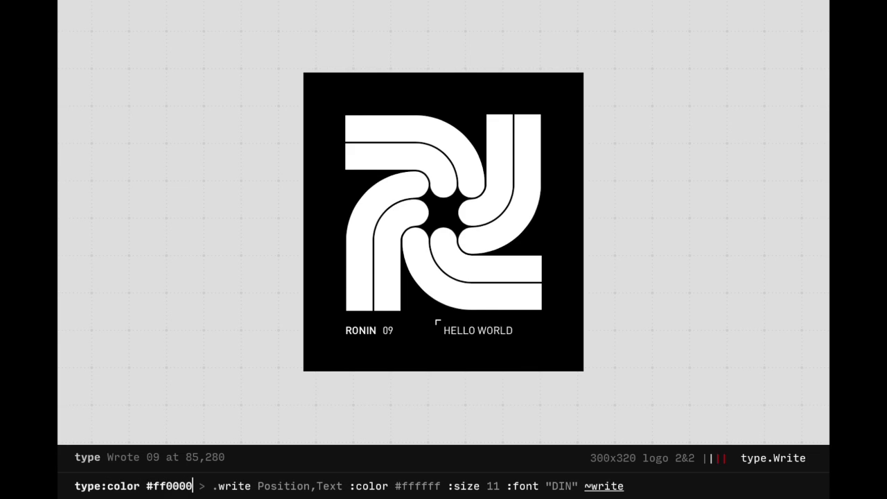
key("Return")
key("Return")
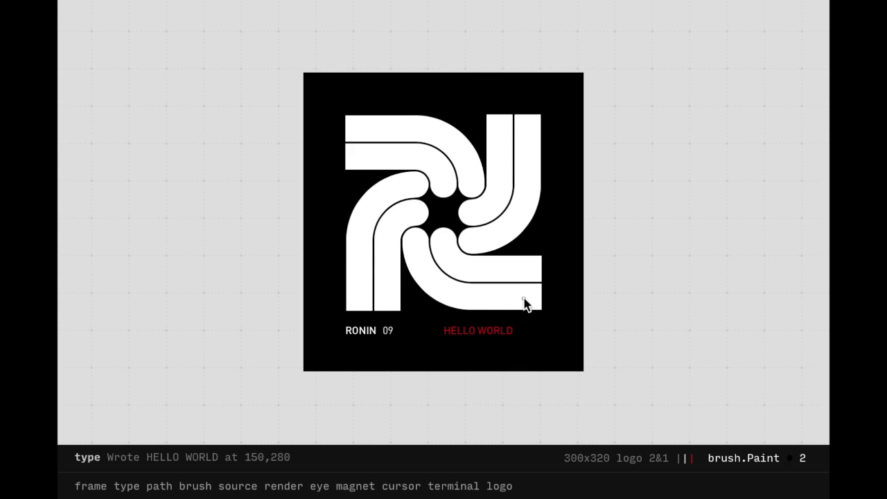
Erase across the white logo and the captions to clear the artwork from the black canvas
key("shift")
left_click_drag(541, 248, 487, 316)
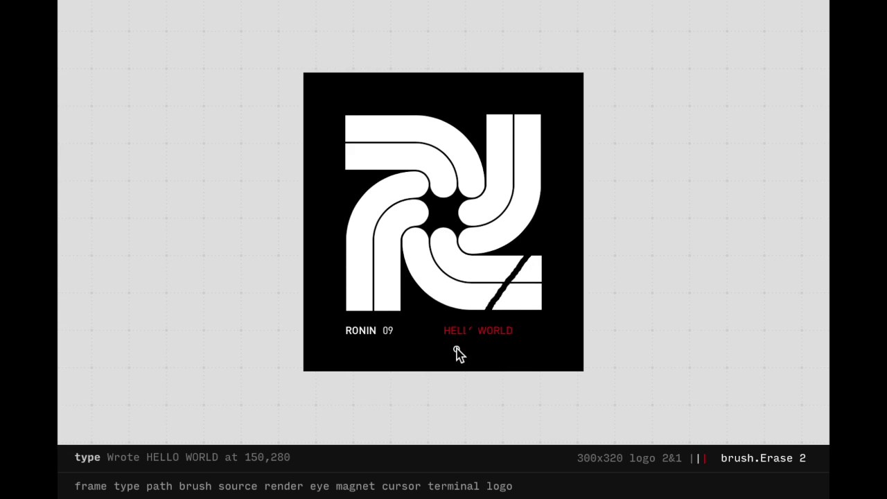
mouse_move(517, 307)
left_mouse_down()
mouse_move(462, 244)
mouse_move(520, 272)
left_mouse_up()
left_click_drag(383, 209, 563, 269)
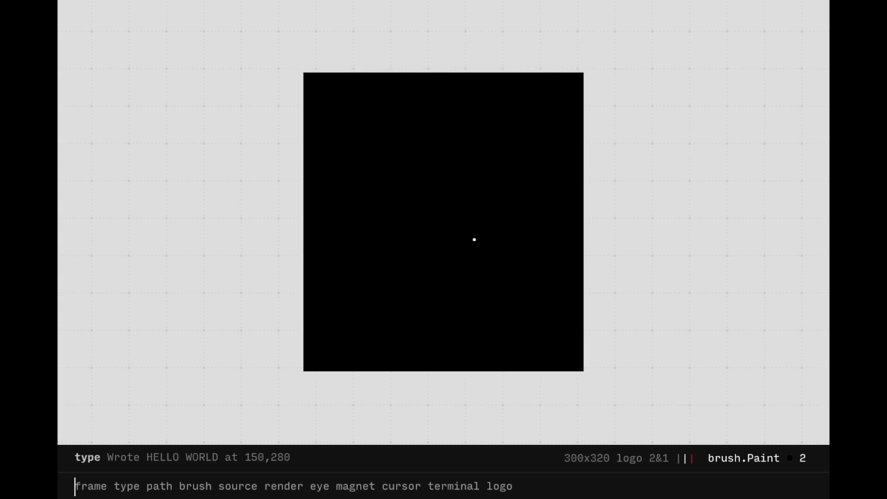
Set the brush color to #ff0000
type("brush ")
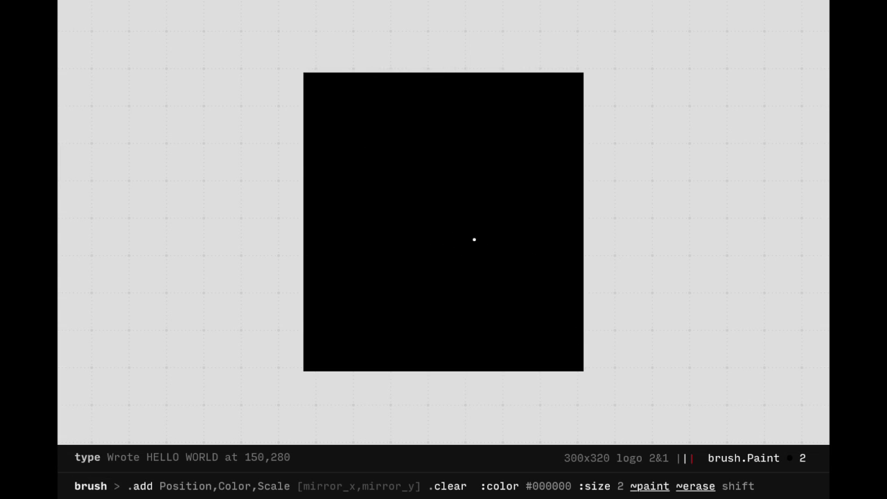
type(":col")
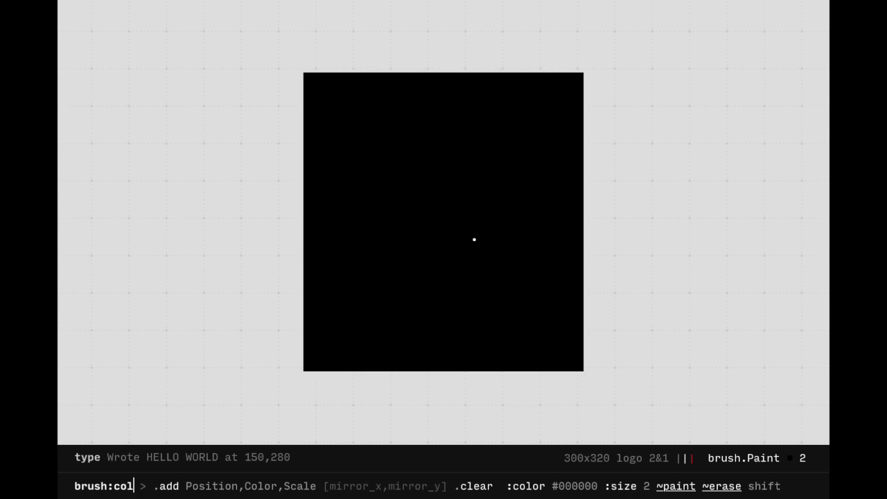
type("or #ff0000")
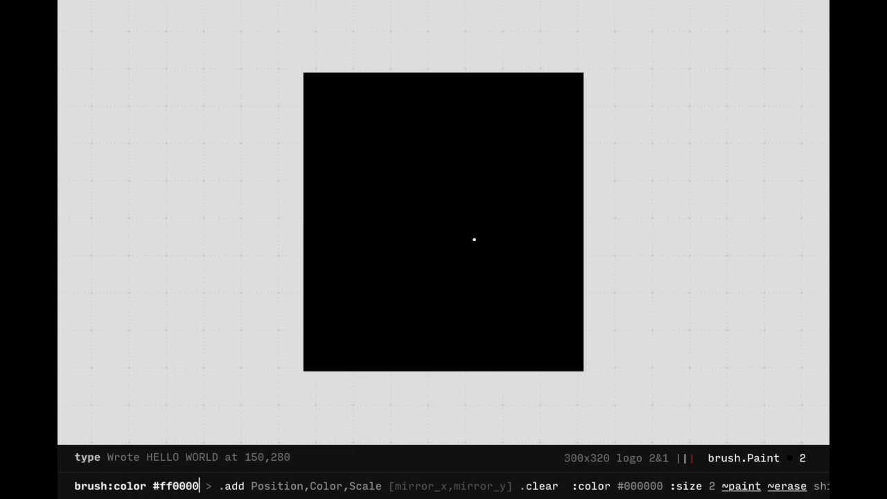
key("Return")
Paint loose freehand red strokes and dots across the black canvas, working up to brush size 14
mouse_move(463, 163)
left_mouse_down()
mouse_move(407, 219)
mouse_move(457, 208)
mouse_move(439, 247)
left_mouse_up()
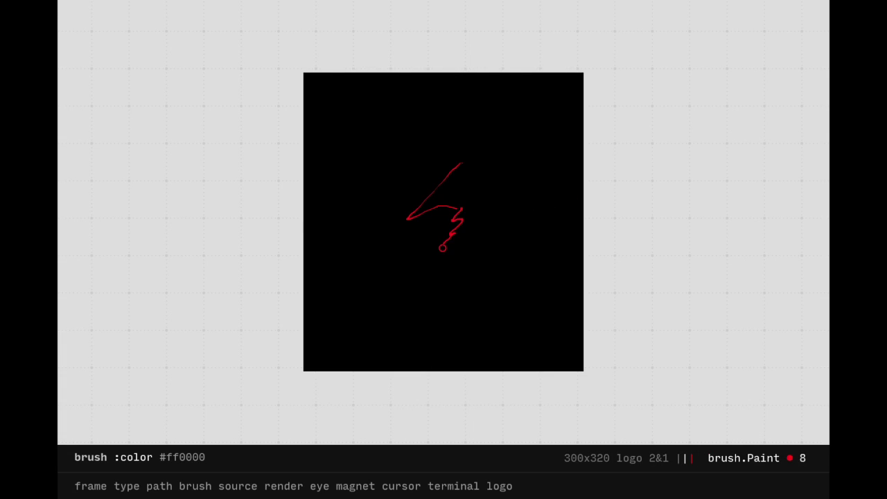
mouse_move(505, 150)
left_mouse_down()
mouse_move(444, 224)
mouse_move(521, 194)
mouse_move(391, 309)
mouse_move(357, 182)
mouse_move(527, 115)
left_mouse_up()
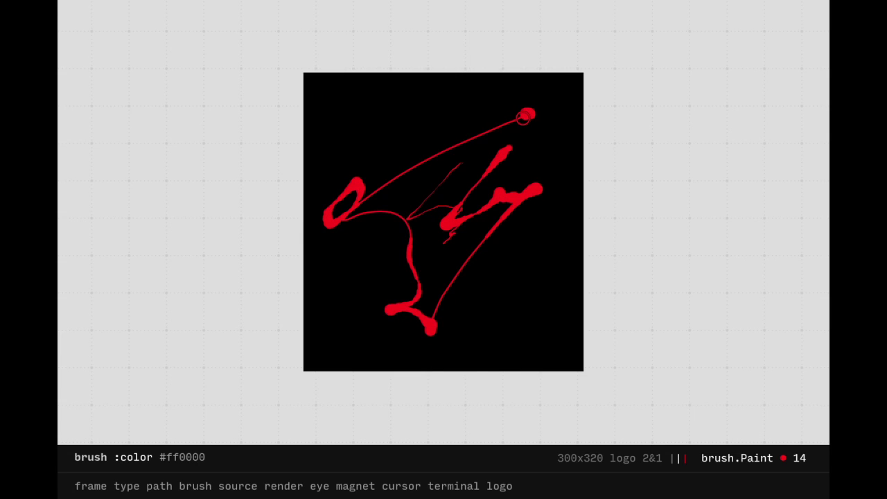
left_click(529, 151)
left_click(371, 239)
Display the full command reference with source.help and close it again
type("source.he")
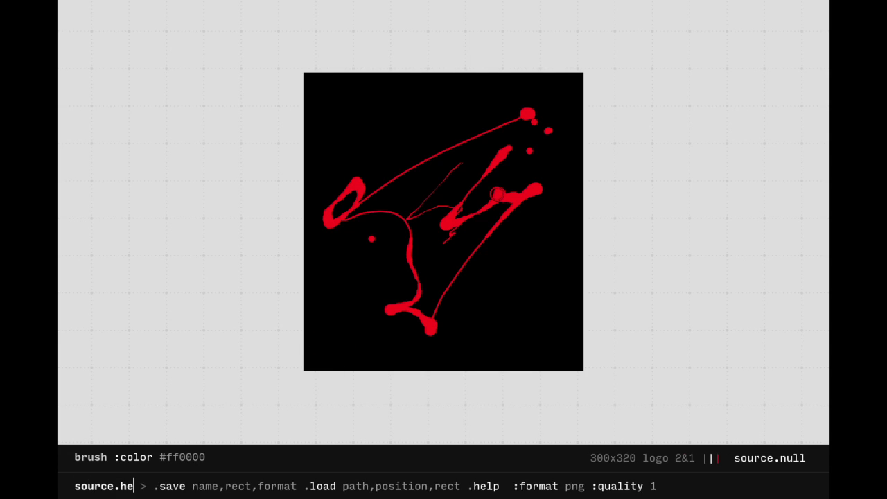
type("lp")
key("Return")
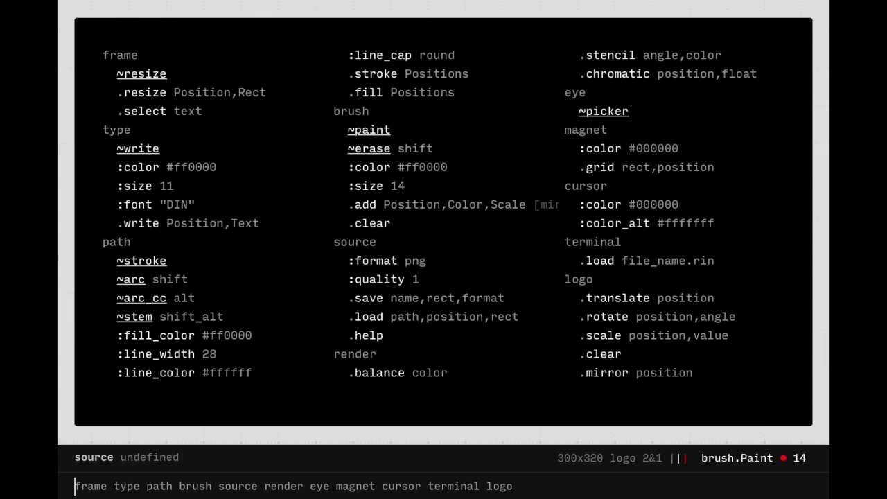
key("Escape")
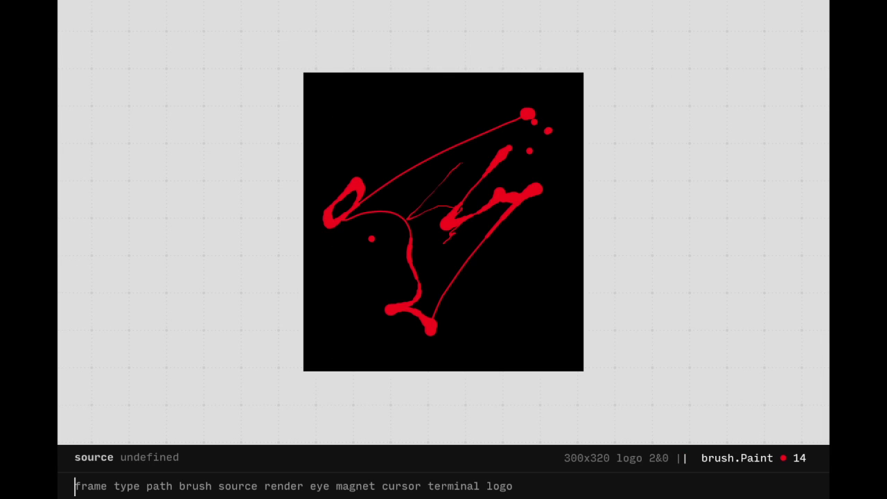
Render the red drawing as a PNG image with source.save
type("sour")
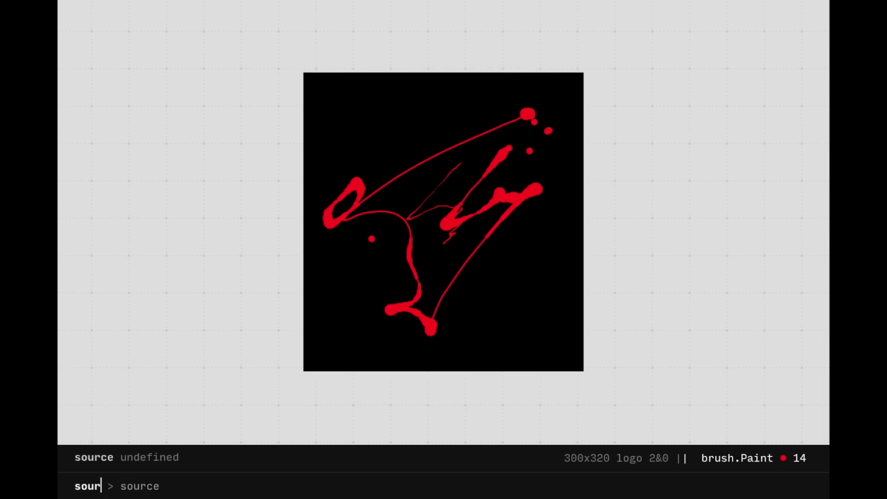
type("ce.save")
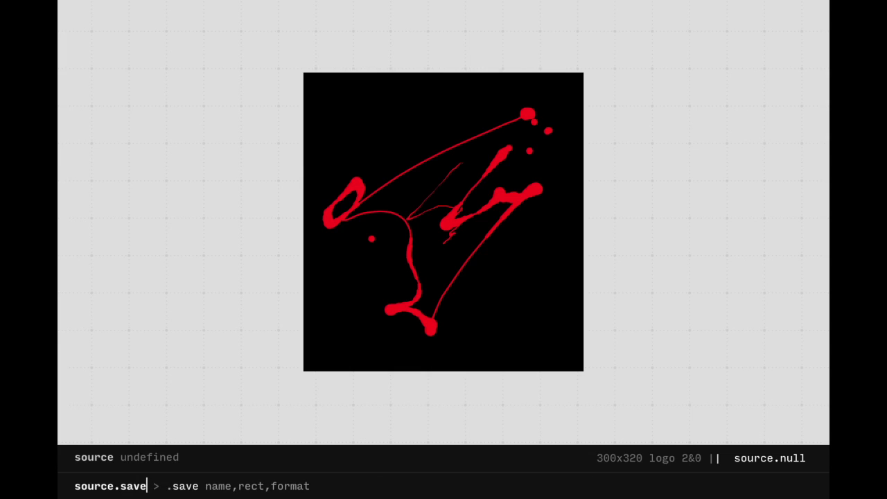
key("Return")
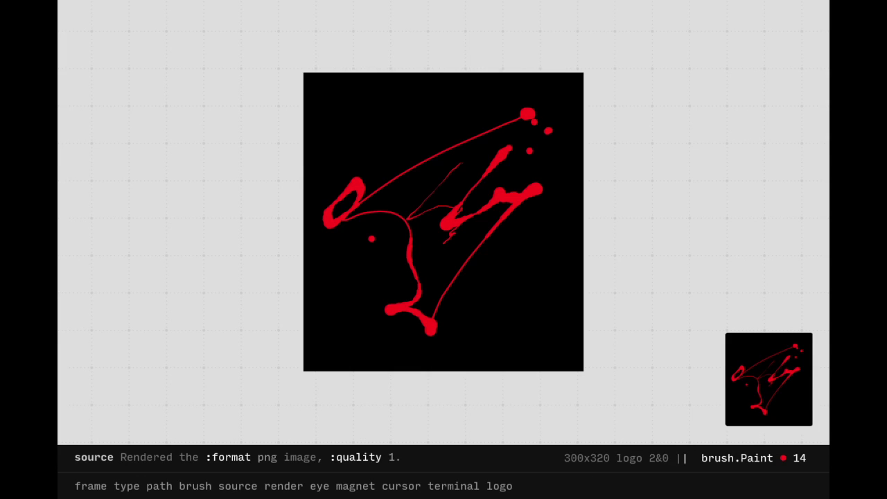
Display a white magnet grid over the canvas with snap points 40 units apart
type("ma")
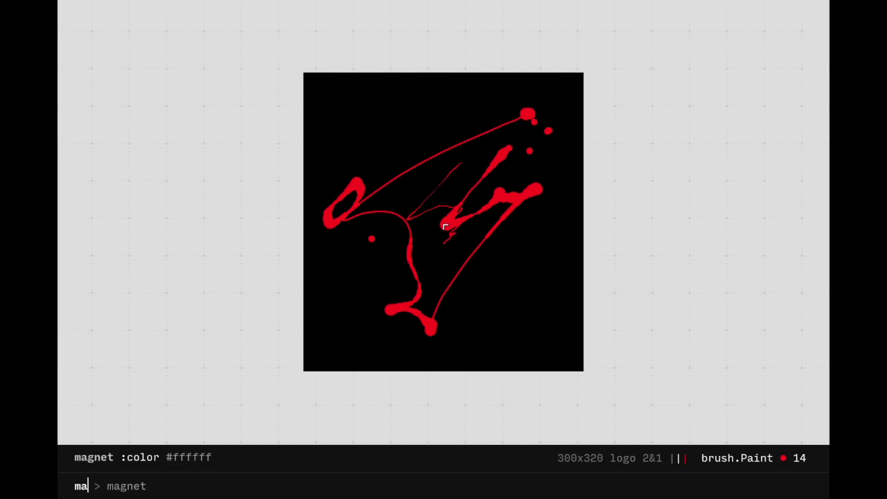
type("gnet.grid 10x10")
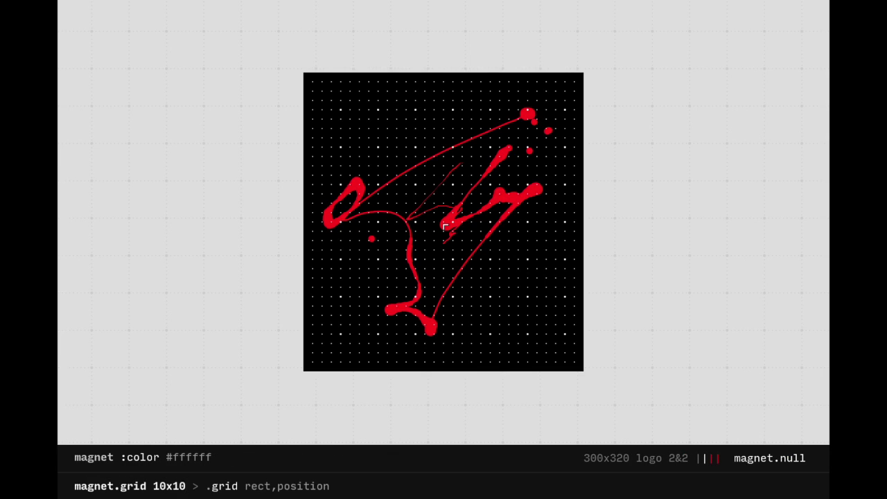
type(" 4")
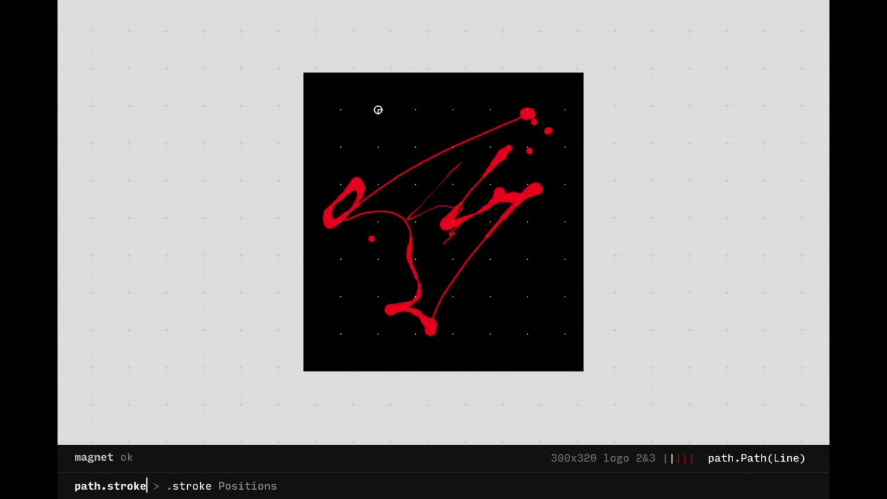
Trace the outer outline of a letter D from 80,40, using 80-unit lines and arcs and a 240-unit straight side
left_click(378, 109)
left_click(453, 109)
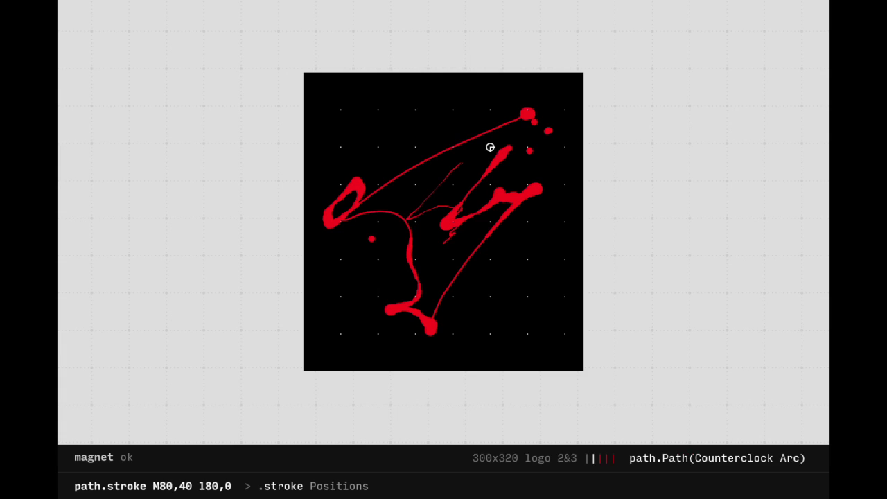
left_click(527, 185)
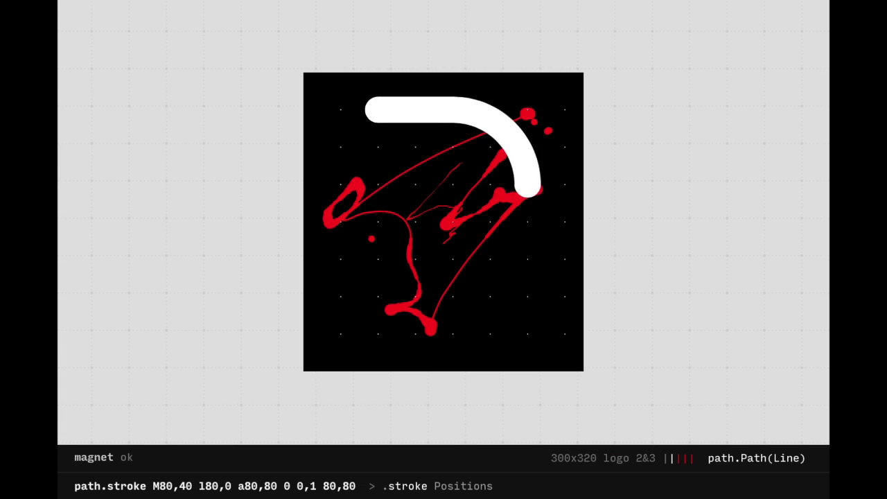
left_click(528, 260)
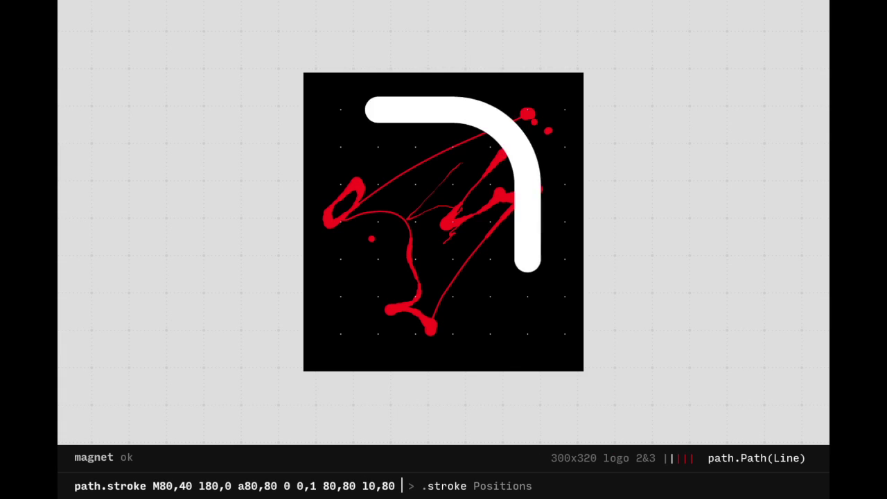
left_click(452, 334)
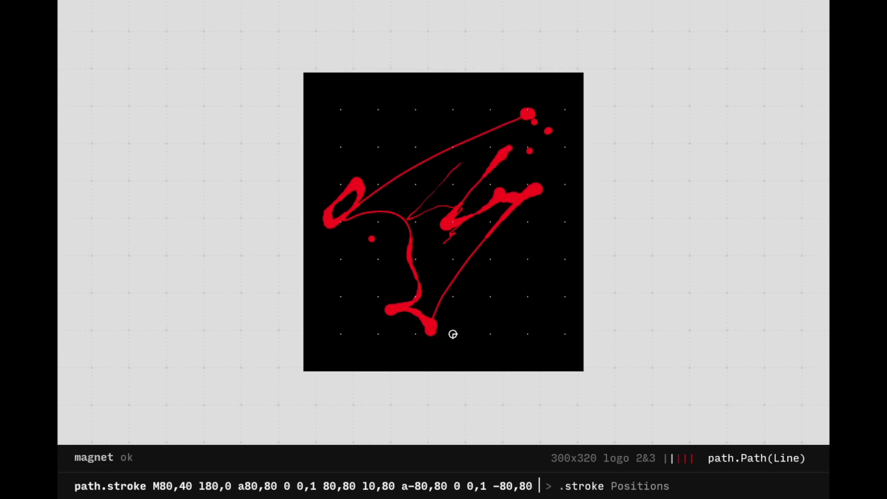
left_click(379, 334)
left_click(378, 111)
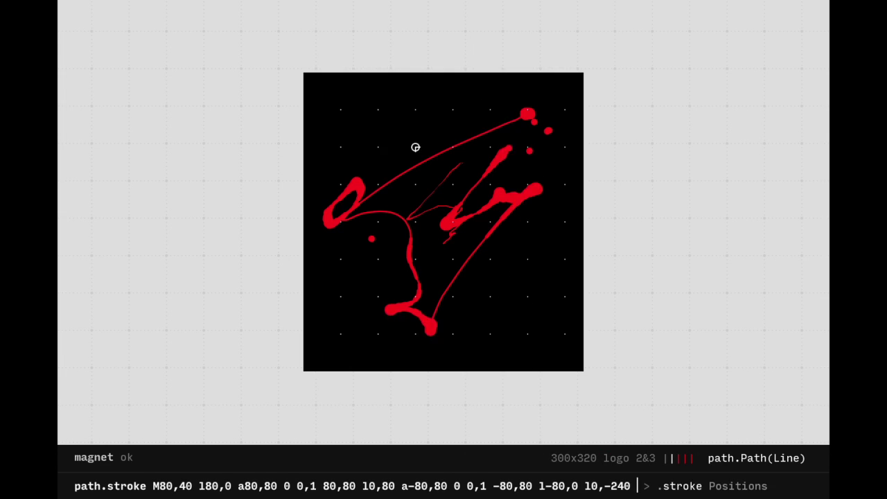
Add a smaller D outline inside the first, starting at 120,80 with 40-unit corner arcs, and stroke the path
left_click(416, 147)
left_click(453, 147)
left_click(490, 184)
left_click(490, 259)
left_click(453, 296)
left_click(416, 296)
left_click(416, 147)
key("Return")
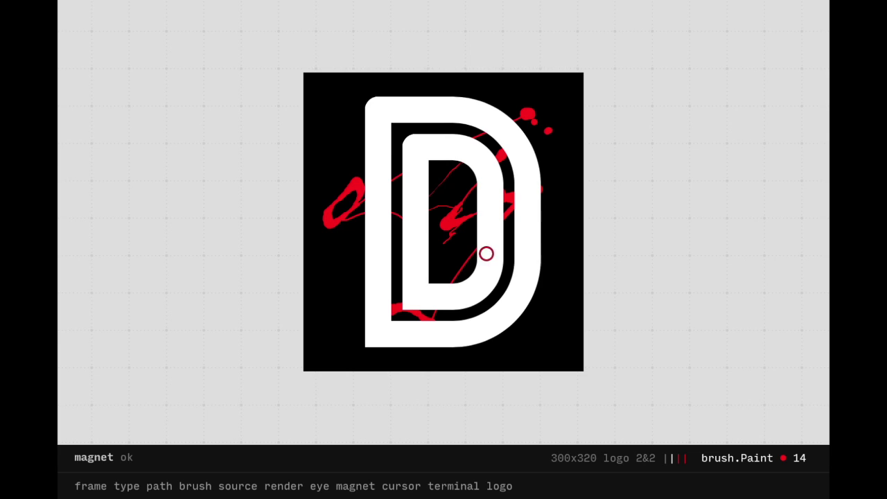
Paint a red diagonal stroke across the D, then select new_layer with frame.select and paint more diagonal strokes on it
left_click_drag(531, 204, 380, 348)
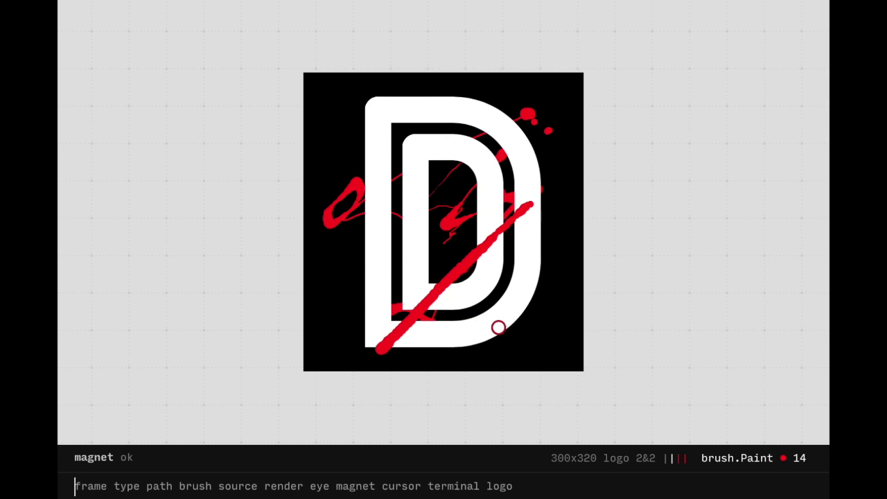
type("frame.select new_layer")
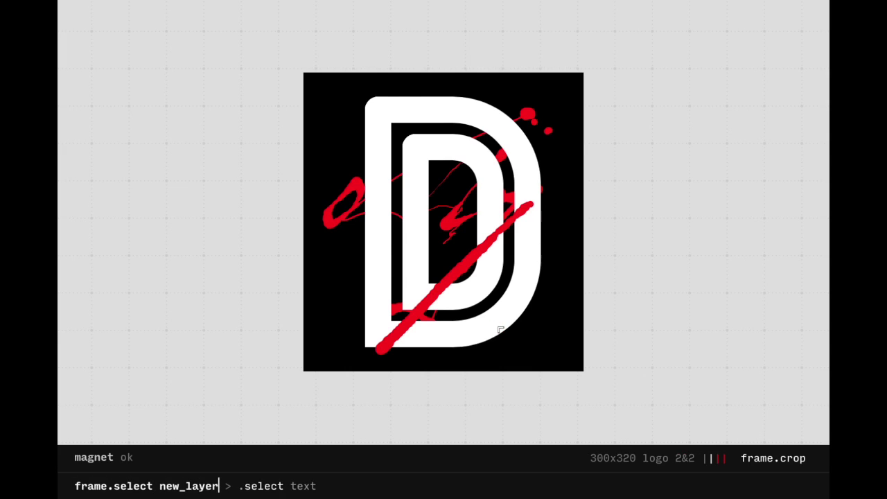
key("Return")
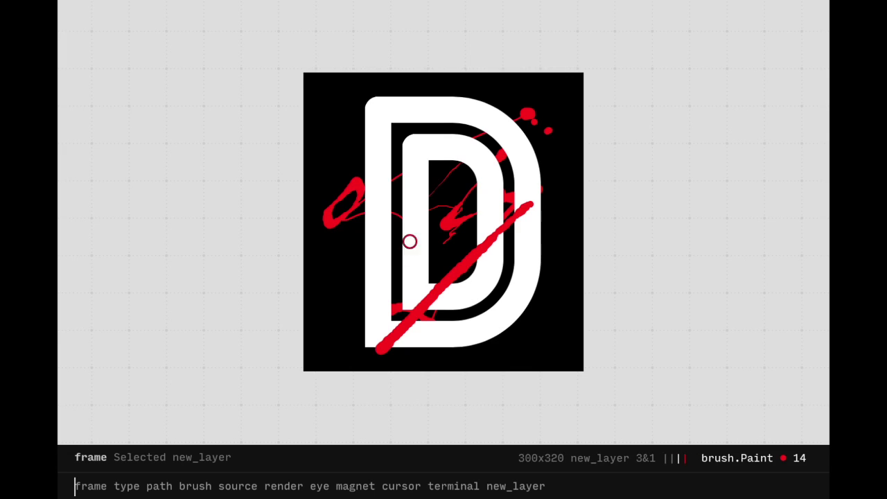
mouse_move(437, 193)
left_mouse_down()
mouse_move(459, 172)
mouse_move(363, 281)
left_mouse_up()
Move the new_layer strokes upward and make two more diagonal brush strokes across the D
key("m")
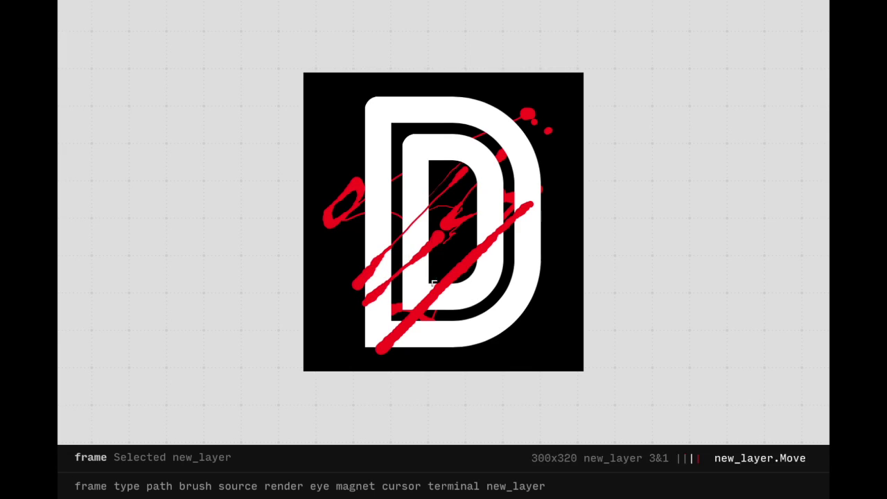
mouse_move(433, 292)
left_mouse_down()
mouse_move(422, 281)
mouse_move(455, 332)
mouse_move(403, 253)
mouse_move(431, 238)
left_mouse_up()
key("b")
key("Down")
key("alt")
mouse_move(463, 264)
left_mouse_down()
mouse_move(450, 273)
mouse_move(493, 229)
mouse_move(453, 268)
mouse_move(431, 207)
mouse_move(330, 159)
left_mouse_up()
left_click_drag(438, 250, 326, 131)
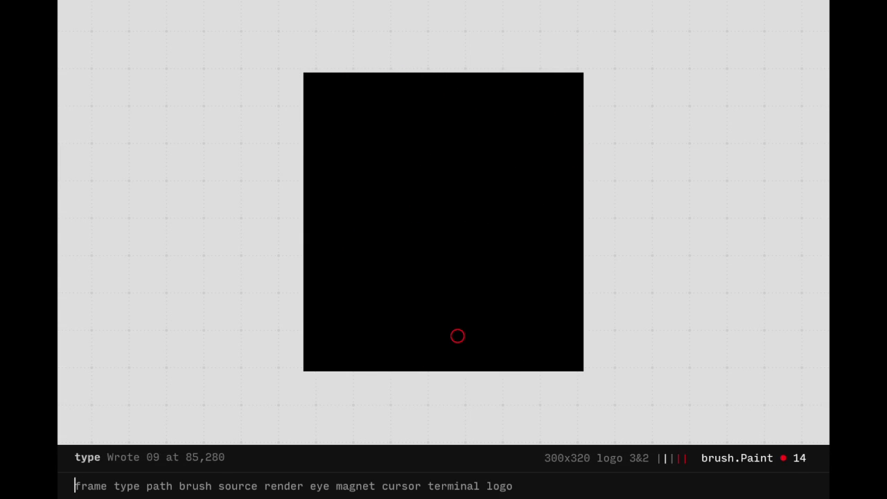
Load the blank.rin preset with terminal.load and make a vertical brush stroke on the blank canvas
type("terminal.lo")
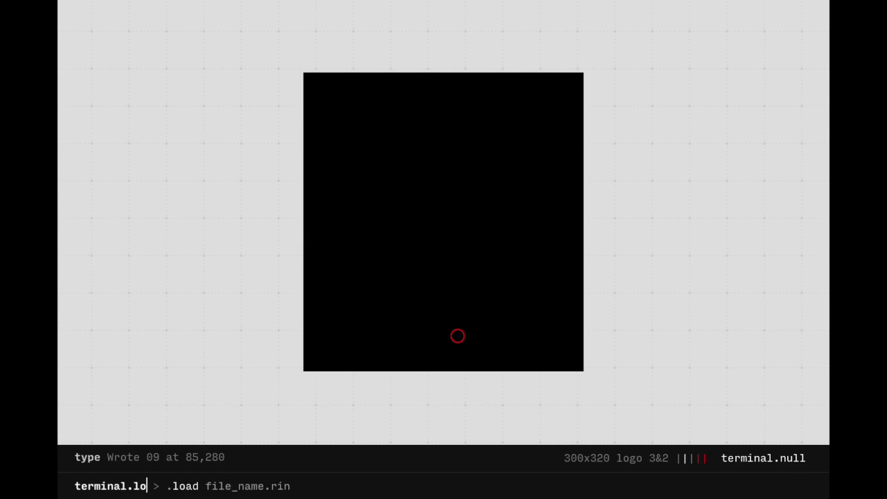
type("ad blank.rin")
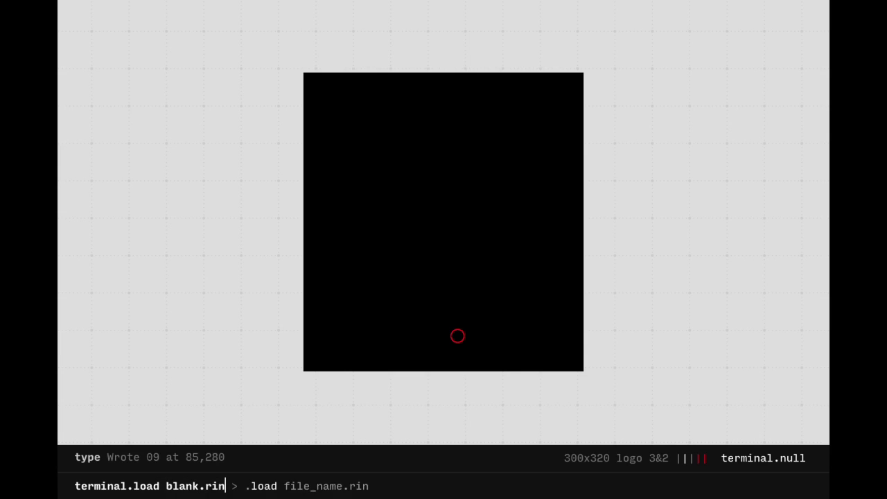
key("Return")
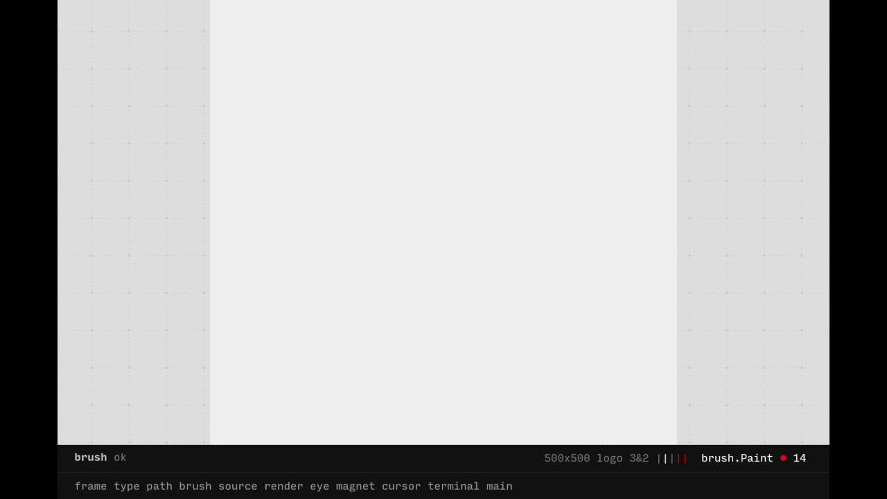
mouse_move(513, 117)
left_mouse_down()
mouse_move(402, 223)
mouse_move(456, 192)
mouse_move(502, 206)
mouse_move(511, 237)
left_mouse_up()
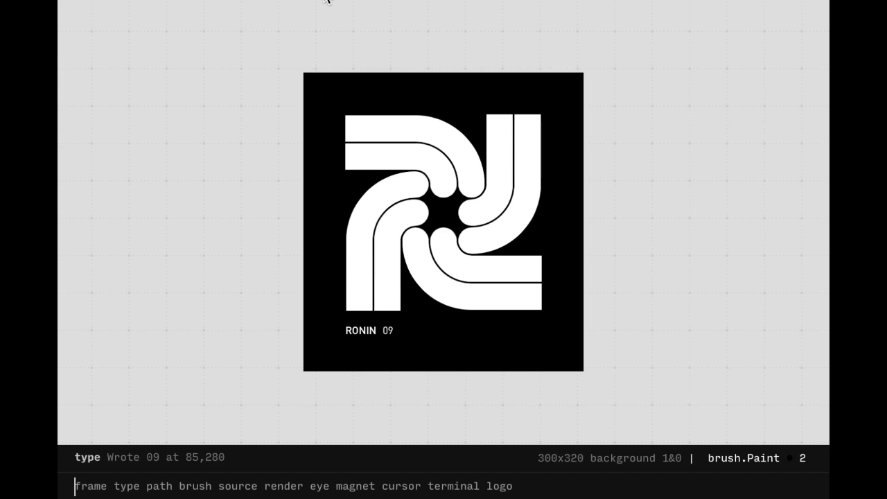
Reload the page and view the image options of the rendered JPG preview, then dismiss them
key("super+r")
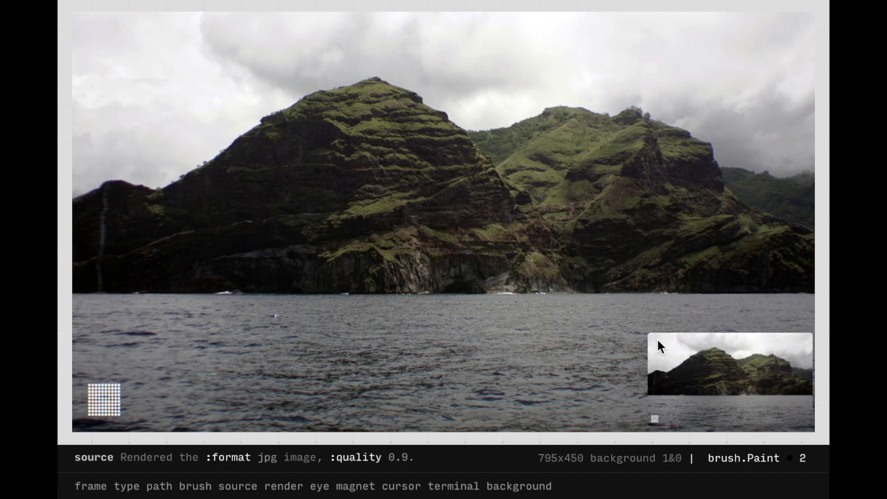
right_click(657, 338)
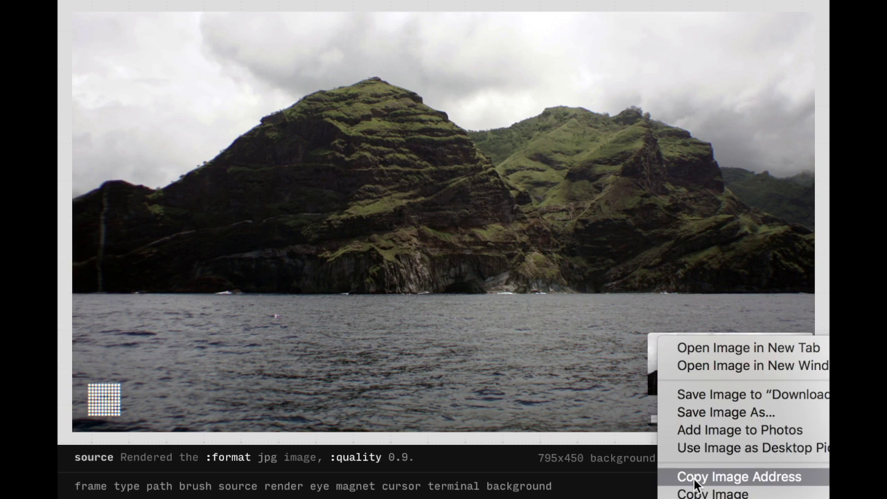
left_click(656, 347)
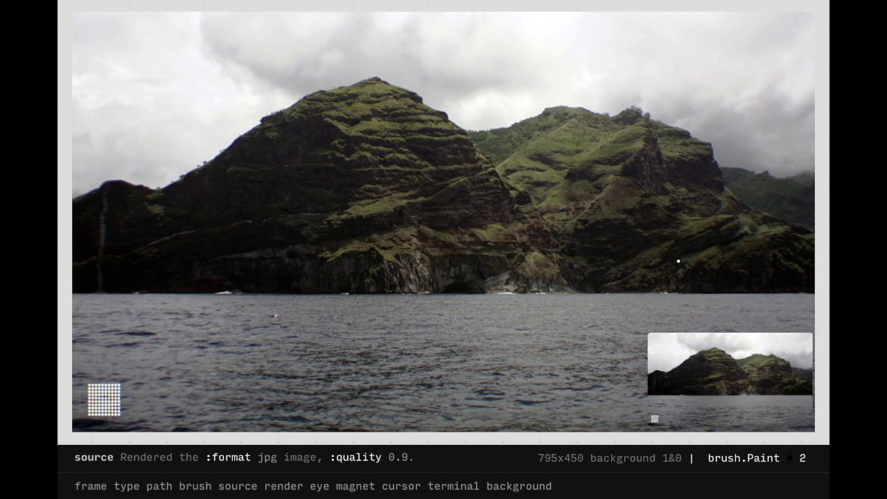
Move the mountain photo upward twice and return to the Brush tool
key("m")
mouse_move(603, 260)
left_mouse_down()
mouse_move(576, 208)
mouse_move(652, 265)
mouse_move(364, 283)
mouse_move(619, 152)
left_mouse_up()
mouse_move(557, 244)
left_mouse_down()
mouse_move(550, 137)
mouse_move(558, 101)
left_mouse_up()
key("b")
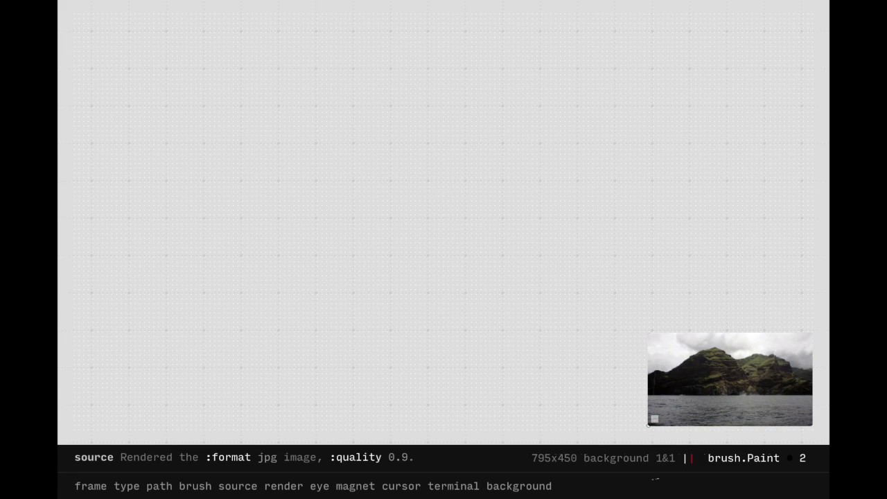
key("alt+shift")
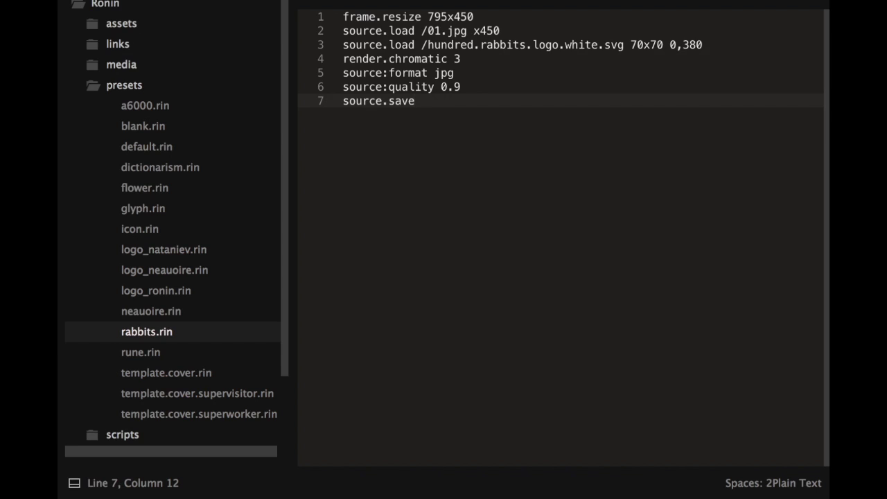
In the text editor, insert four blank lines above the frame.resize command in rabbits.rin
key("super+Up")
key("Return")
key("Return")
key("Return")
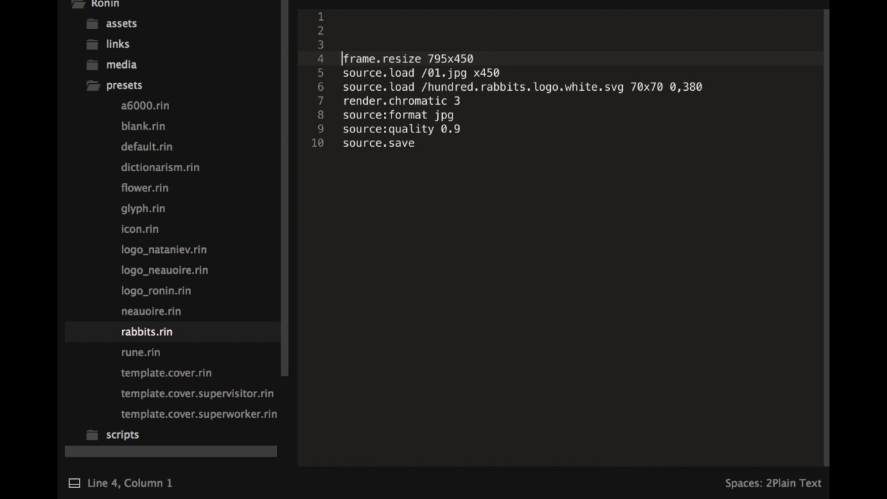
key("Return")
key("Down")
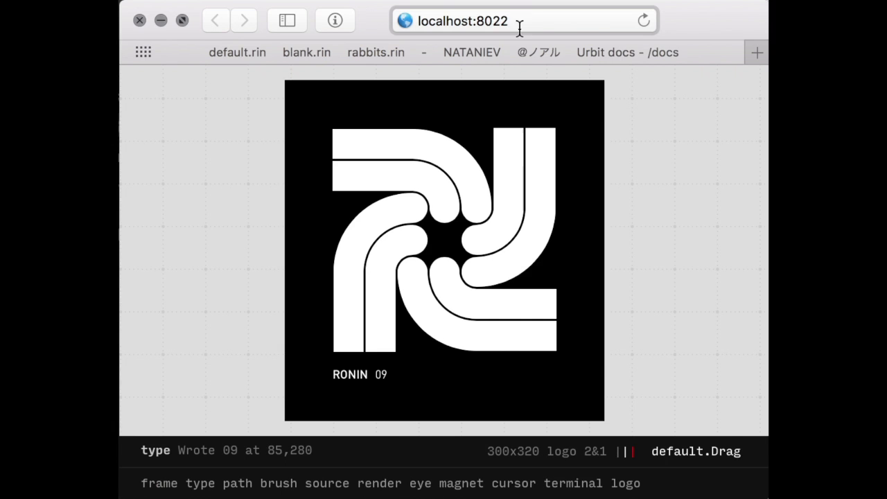
Open localhost:8022/#blank in the browser and reload the page to run the blank preset
type("/")
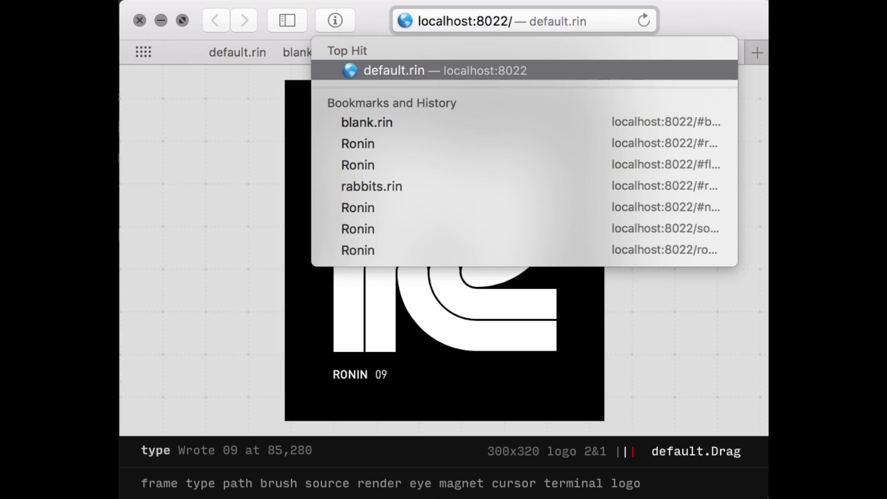
type("#blank")
key("Return")
key("super+r")
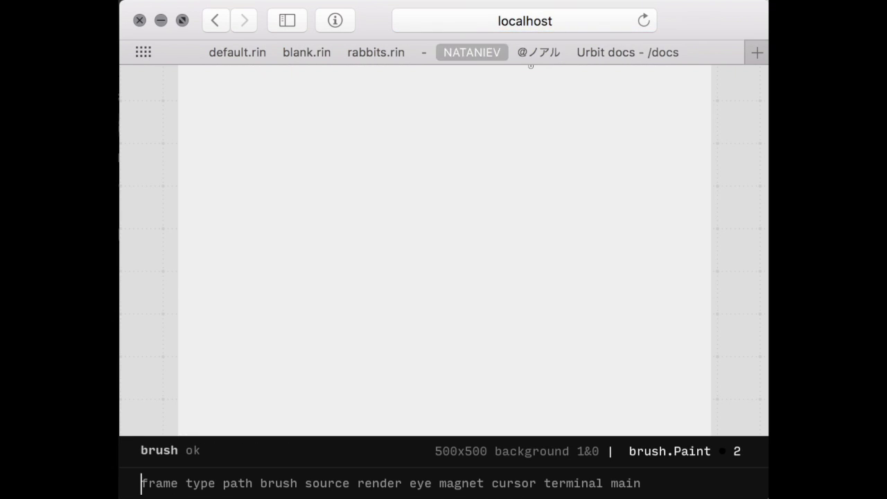
Open the default.rin bookmark and load localhost:8022/#default through the browser address
left_click(238, 55)
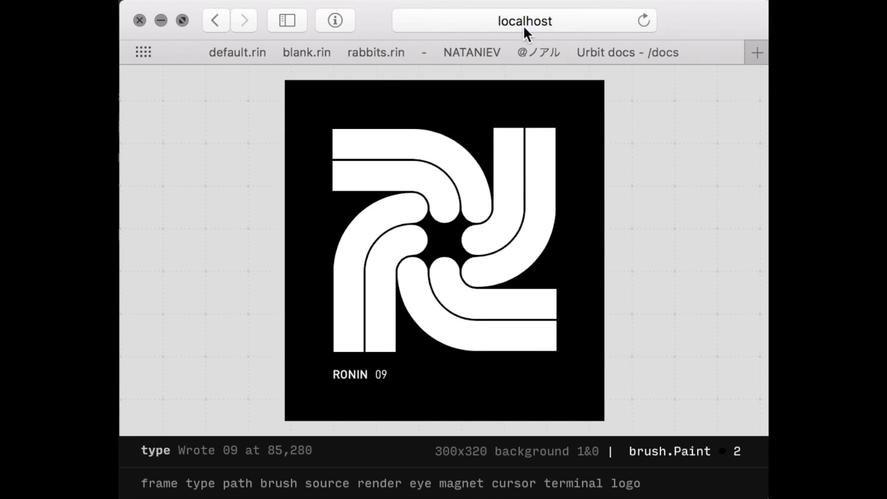
left_click(560, 22)
key("Right")
type("/#default")
key("Return")
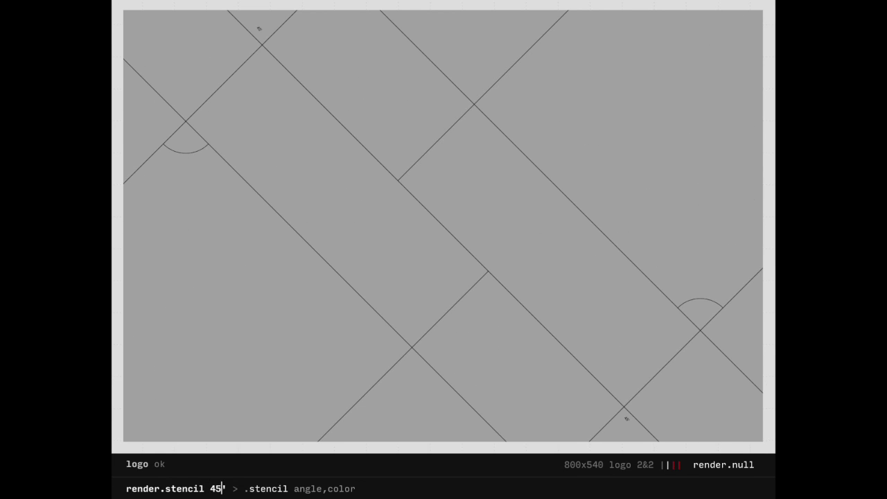
Replace the current render.stencil 45' command with a new render command using the colour fff and run it
key("super+a")
type("render.")
key("Up")
type("ff0000")
key("BackSpace")
key("BackSpace")
key("BackSpace")
key("BackSpace")
type("f")
key("Return")
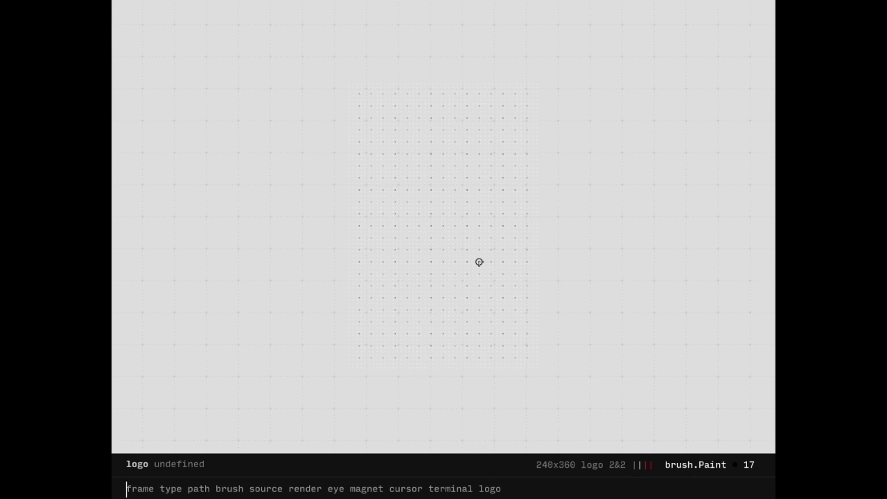
Fill the 240x360 canvas with #ff0000 using layer.fill
type("layer.fill #fff000")
key("BackSpace")
key("BackSpace")
key("BackSpace")
key("BackSpace")
type("0000")
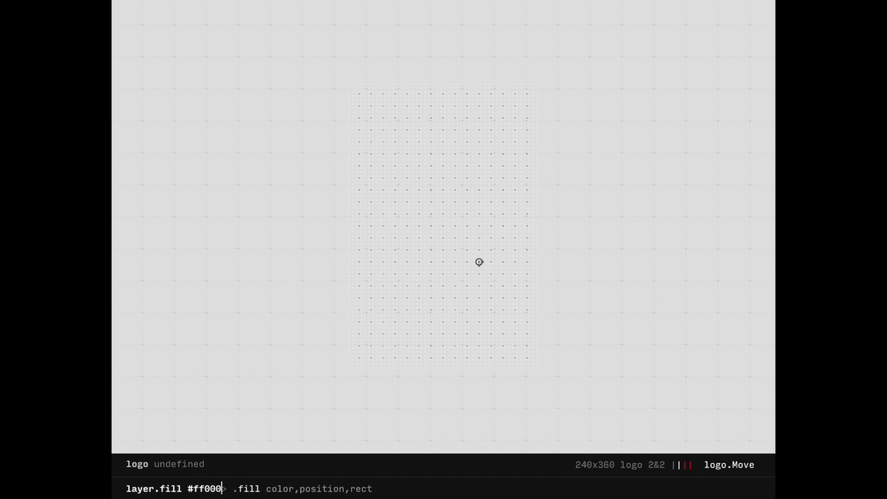
key("Return")
Set the path line_cap to butt and the line_color to #000
type("path:line_cap squ")
key("BackSpace")
key("BackSpace")
key("BackSpace")
type("butt")
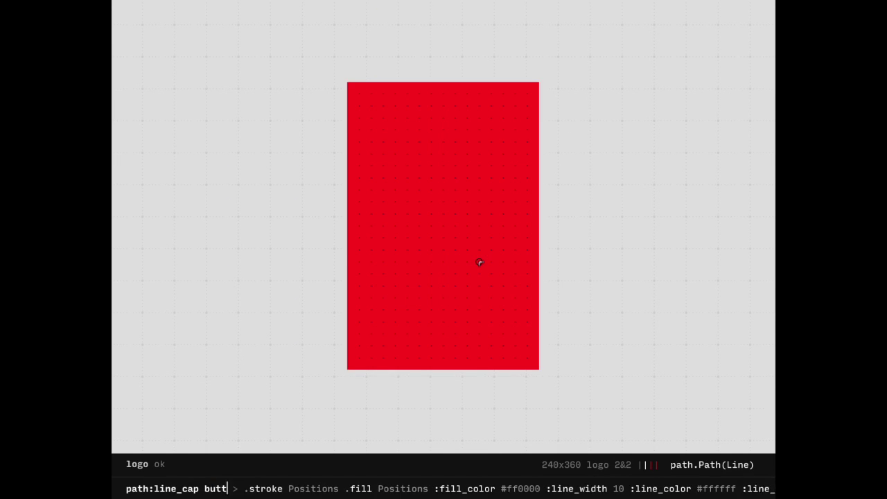
key("Return")
type("path :line_color #000")
key("Return")
Stroke a closed 180 by 300 rectangle starting at 30,30 on the red canvas
type("path.stroke")
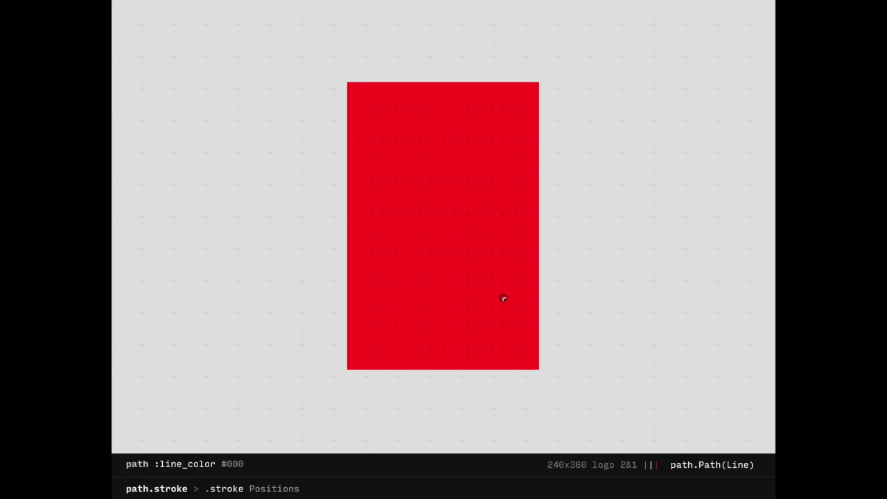
type(" M30,30 l180,0 l0,300 l-180,0 Z")
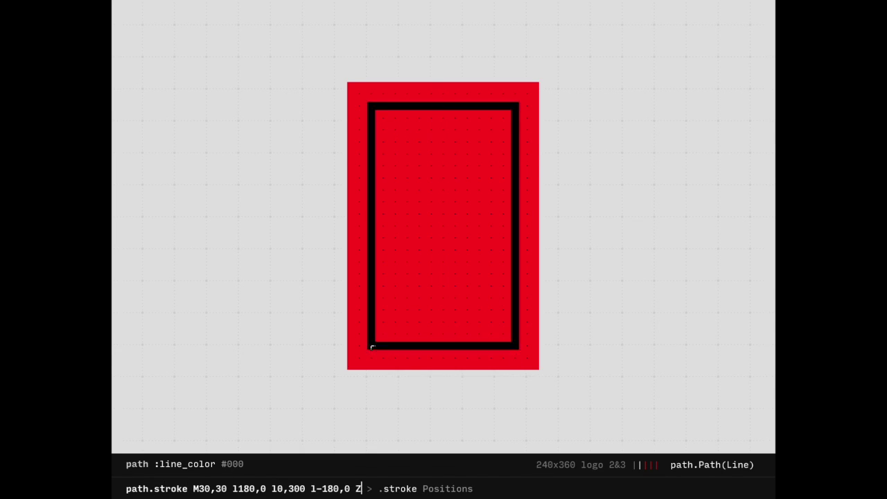
key("Return")
Stroke 180-unit horizontal lines from 30,165 and 30,270, and 300-unit vertical lines from 60,30 and 180,30
type("path.stroke M30,165 l180,0")
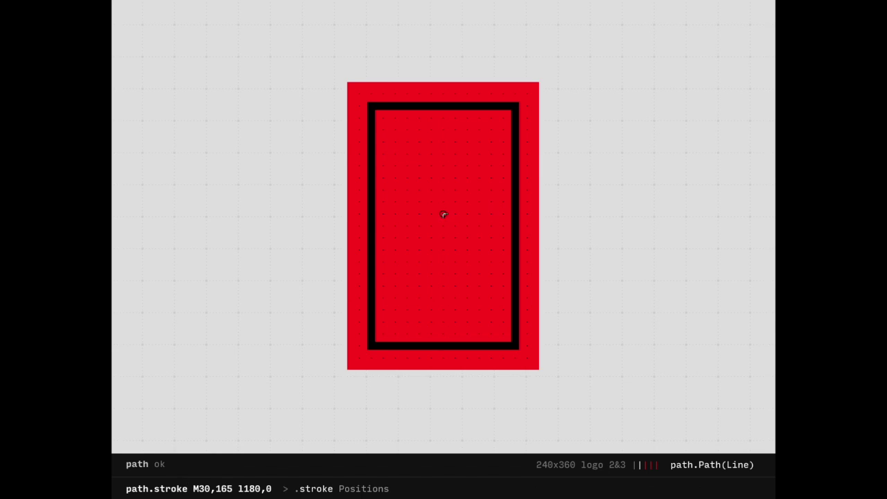
type(" M30,270 l180,0 M60,30 l0,300")
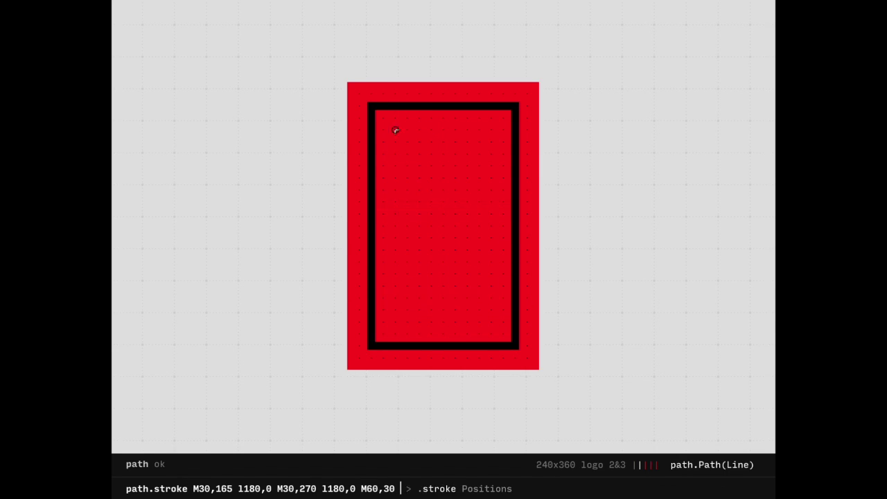
type(" M180,30 l0,300")
key("Return")
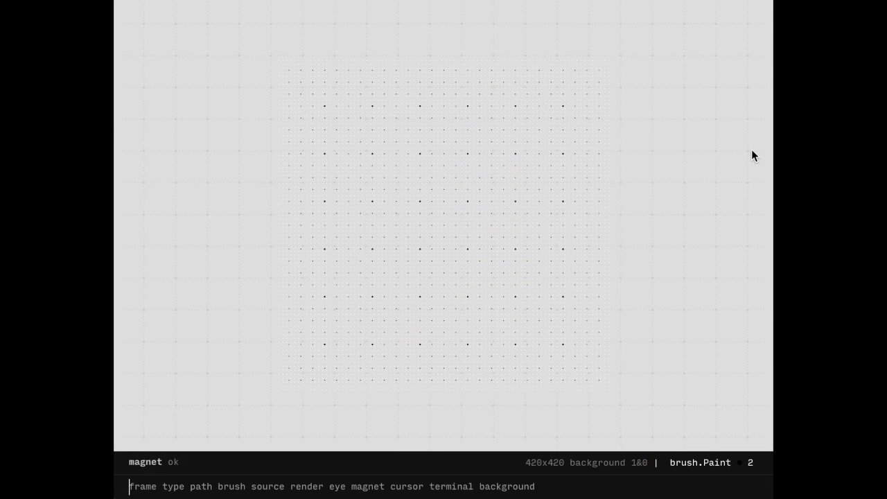